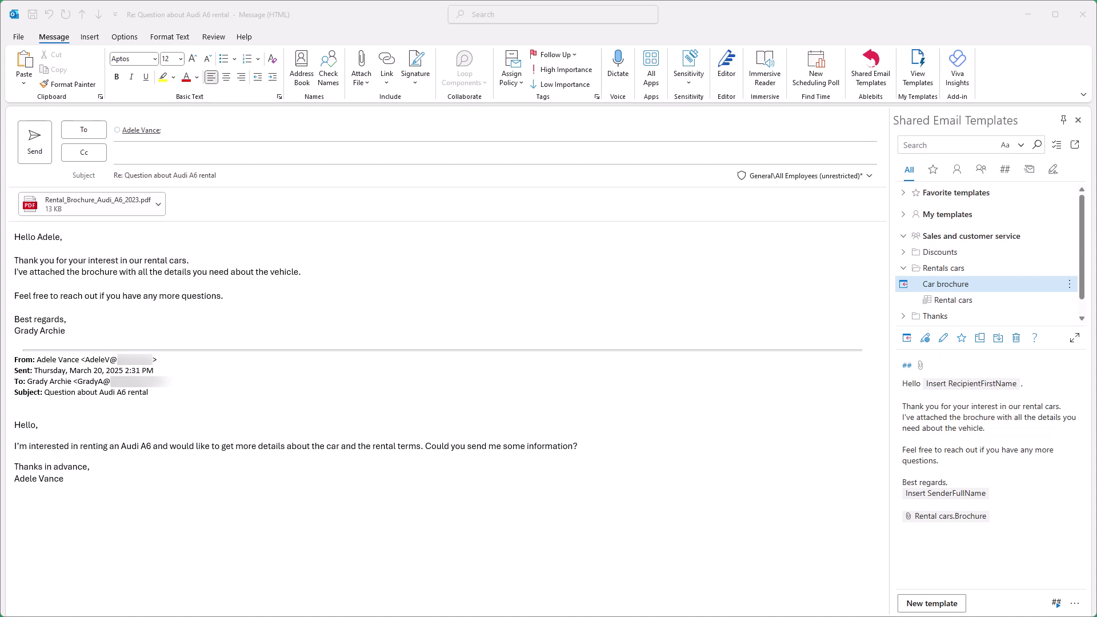
# Open the Rental cars dataset for editing in the browser and widen its Brochure column to fit the file names
pyautogui.click(917, 302)
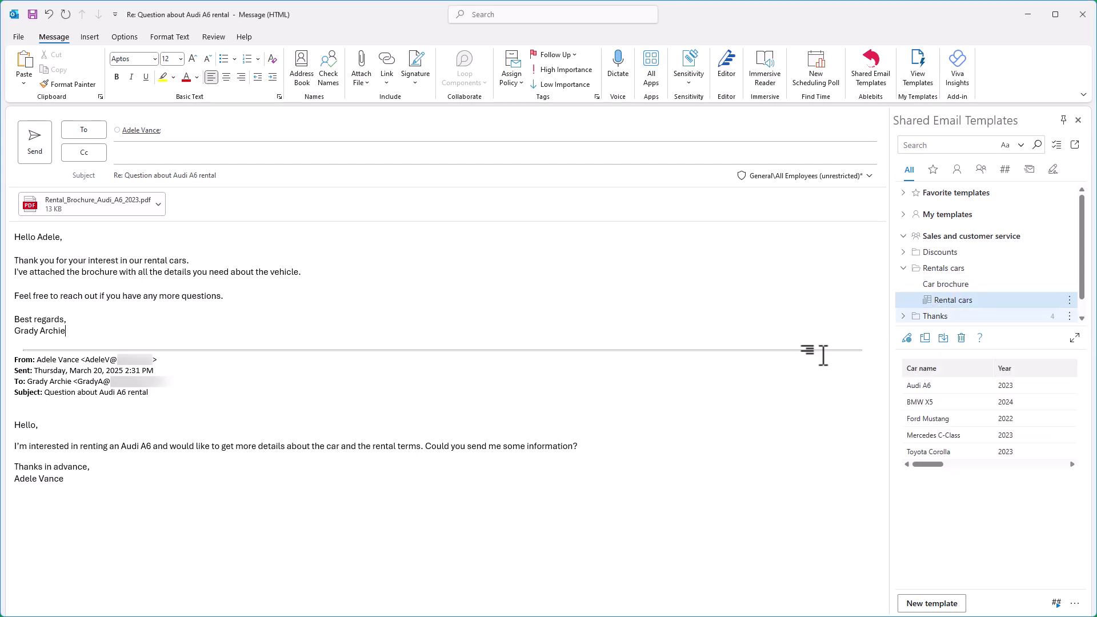
pyautogui.click(907, 337)
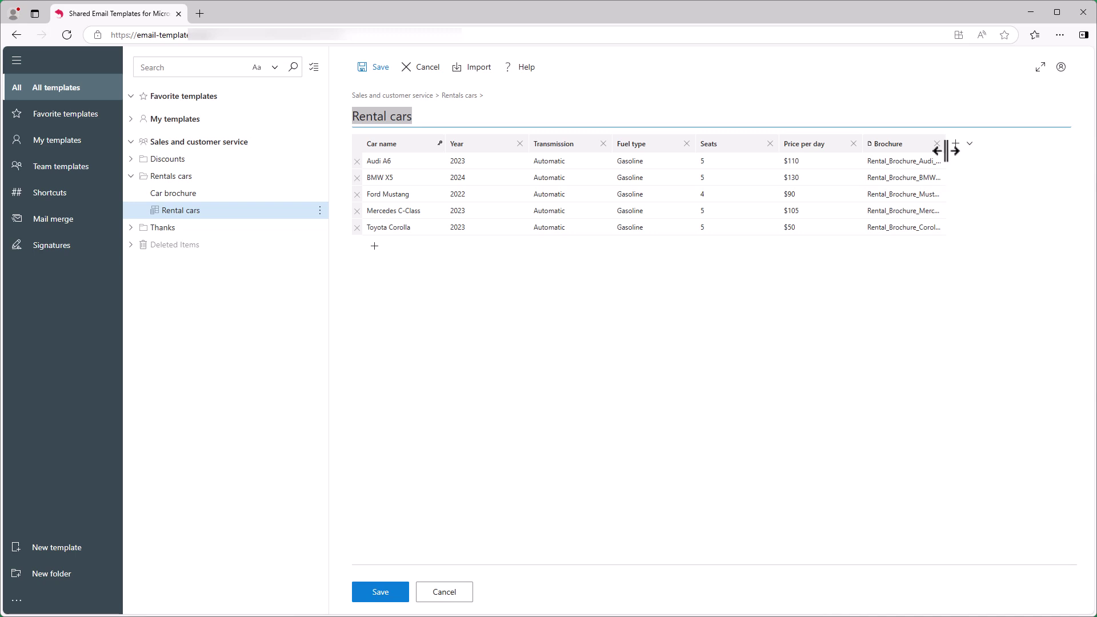
pyautogui.moveTo(946, 150); pyautogui.dragTo(987, 156)
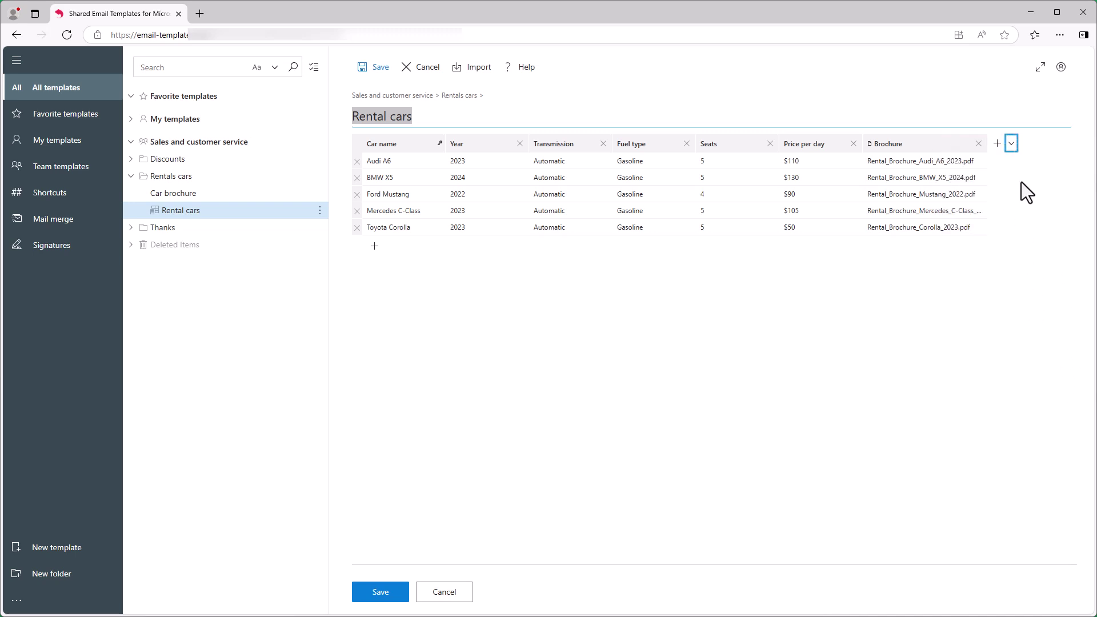
# Add a Regex Field column after the Brochure column in the Rental cars dataset
pyautogui.click(1011, 144)
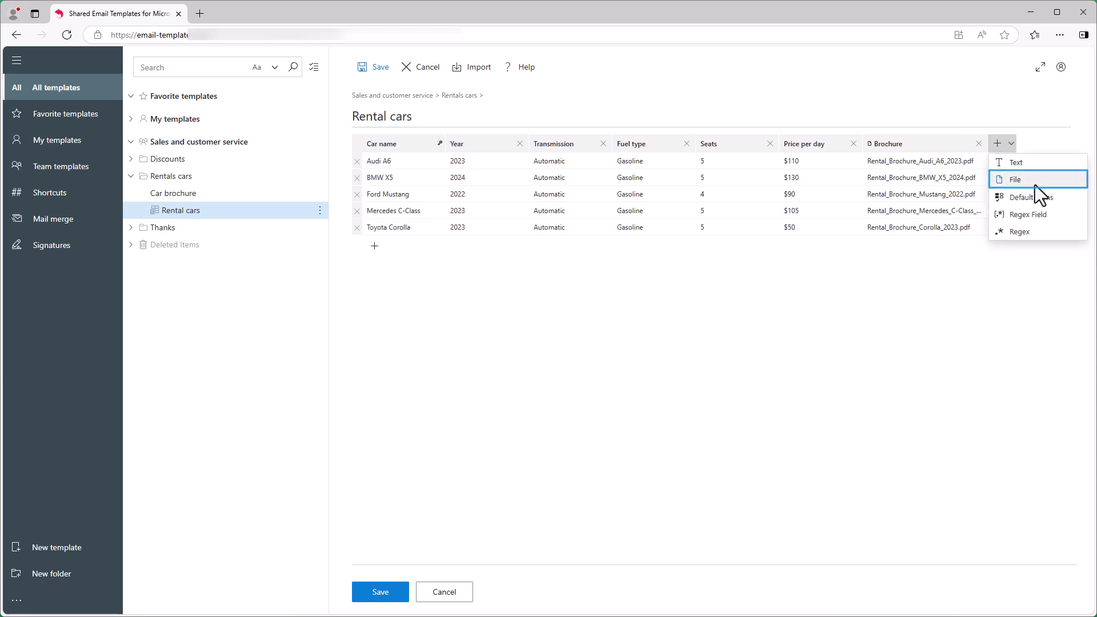
pyautogui.click(1047, 279)
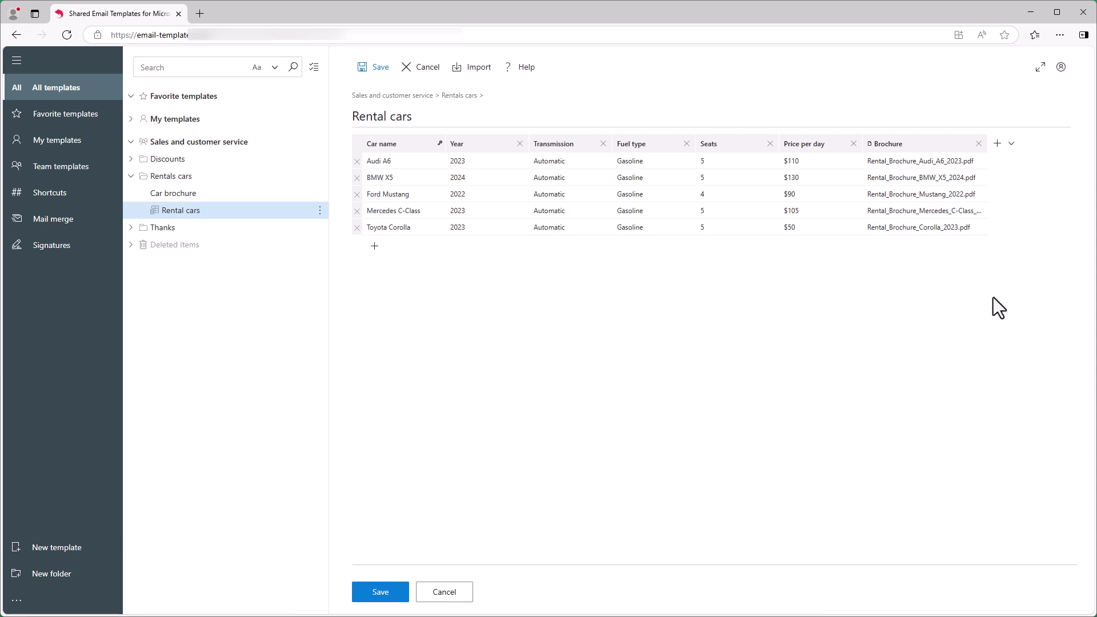
pyautogui.click(1012, 145)
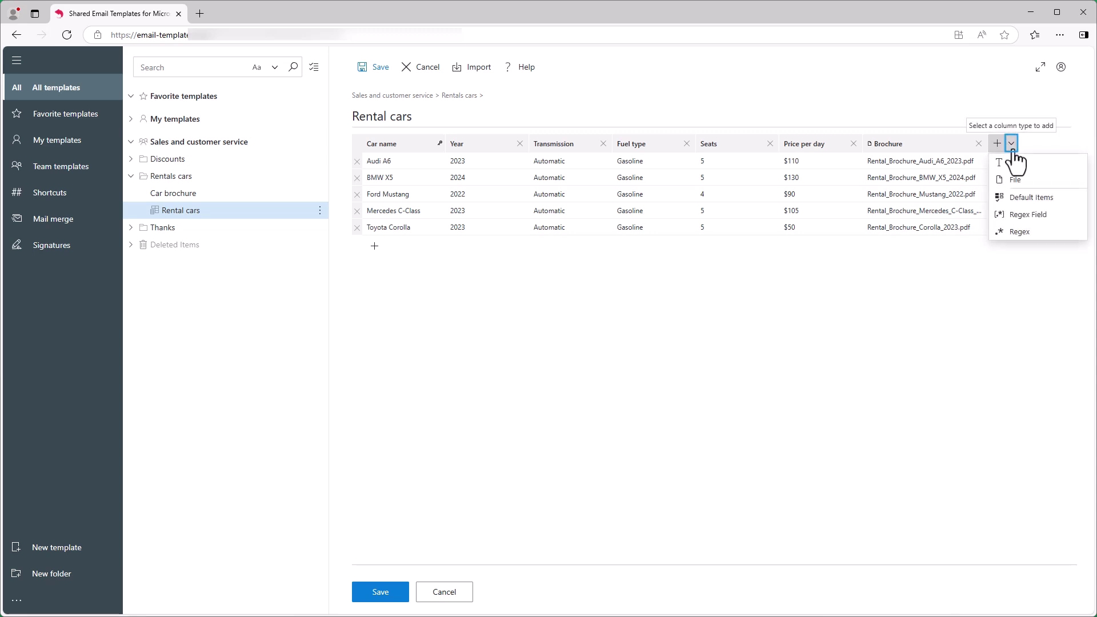
pyautogui.click(1050, 215)
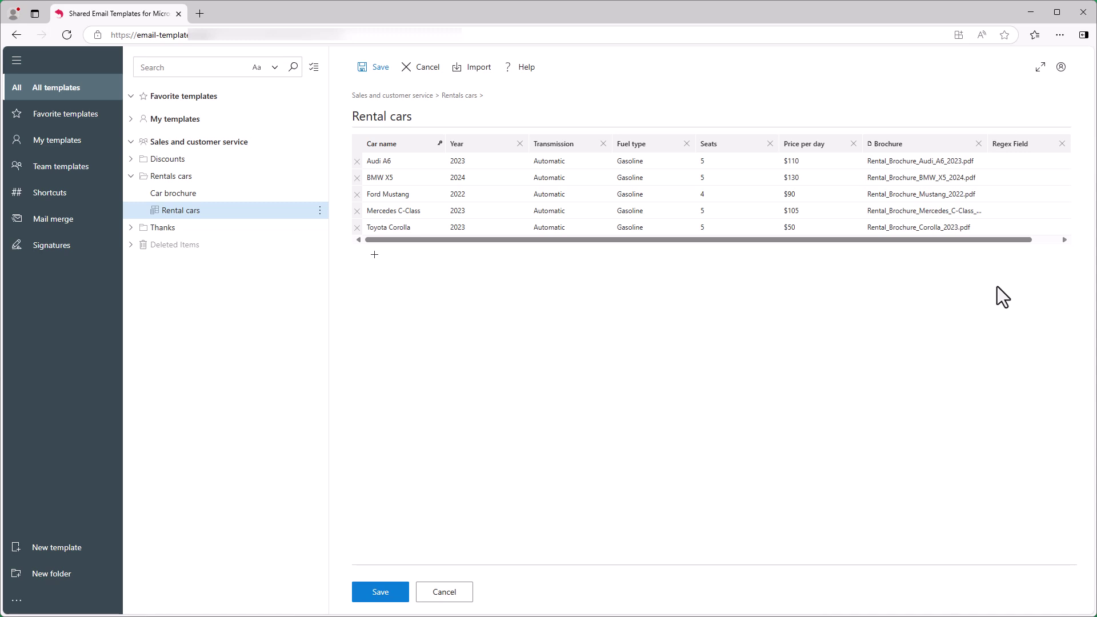
# Set the Regex Field value to subject for all five car rows, from Audi A6 to Toyota Corolla
pyautogui.click(1028, 162)
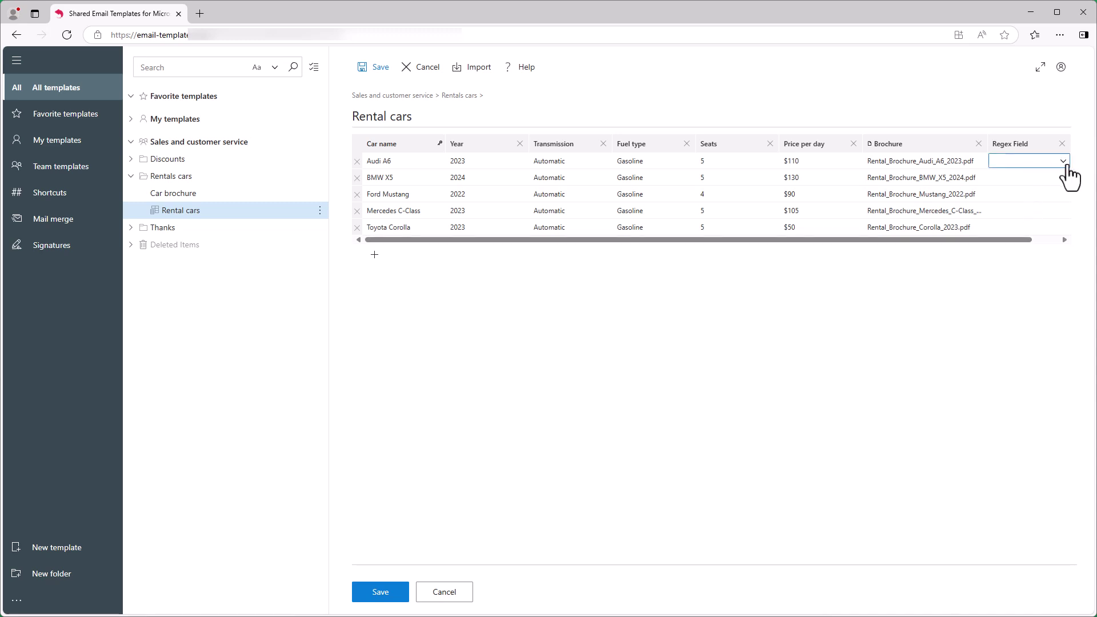
pyautogui.click(1064, 162)
pyautogui.scroll(-1, 1051, 240)
pyautogui.click(1048, 237)
pyautogui.click(1064, 178)
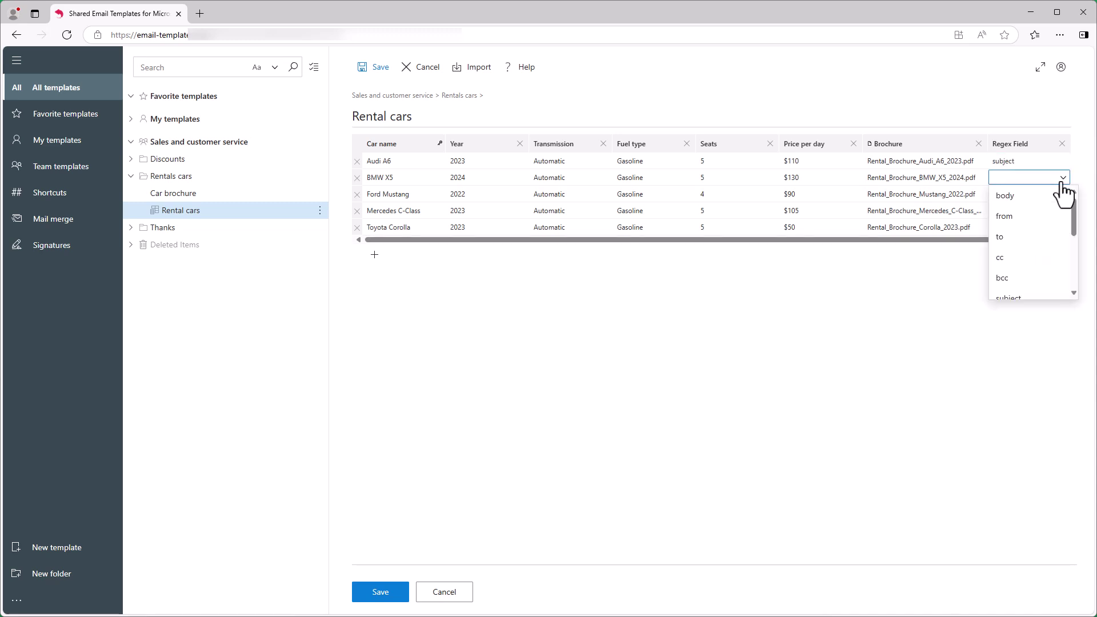
pyautogui.click(1012, 294)
pyautogui.click(1020, 194)
pyautogui.click(1027, 195)
pyautogui.scroll(-1, 1049, 251)
pyautogui.click(1049, 255)
pyautogui.click(1034, 212)
pyautogui.scroll(-1, 1047, 253)
pyautogui.click(1046, 272)
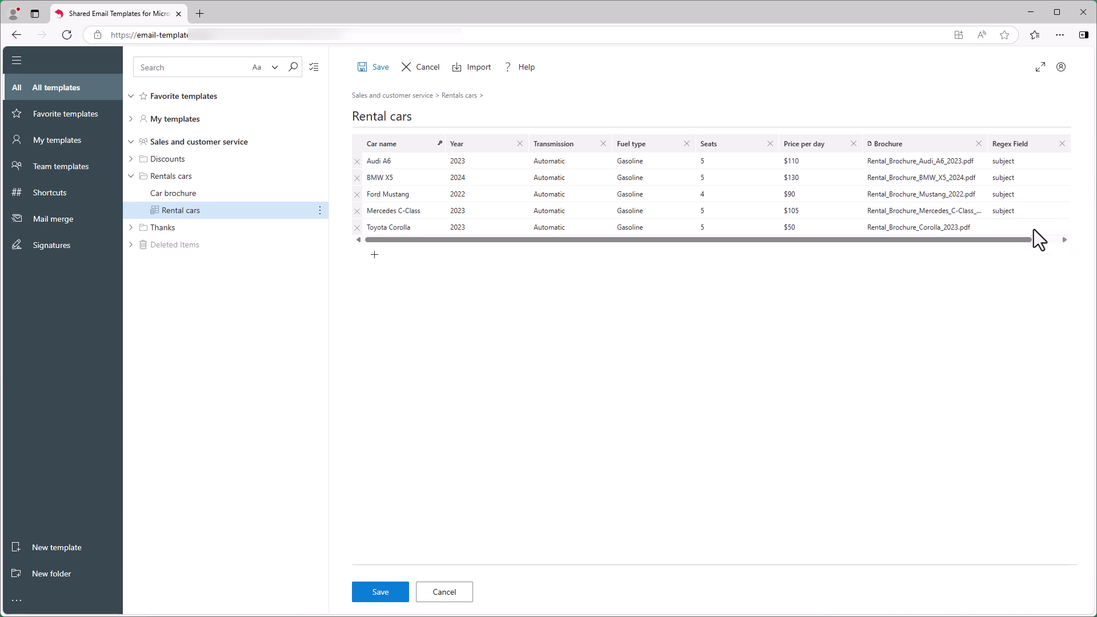
pyautogui.click(1033, 229)
pyautogui.scroll(-1, 1044, 287)
pyautogui.click(1047, 294)
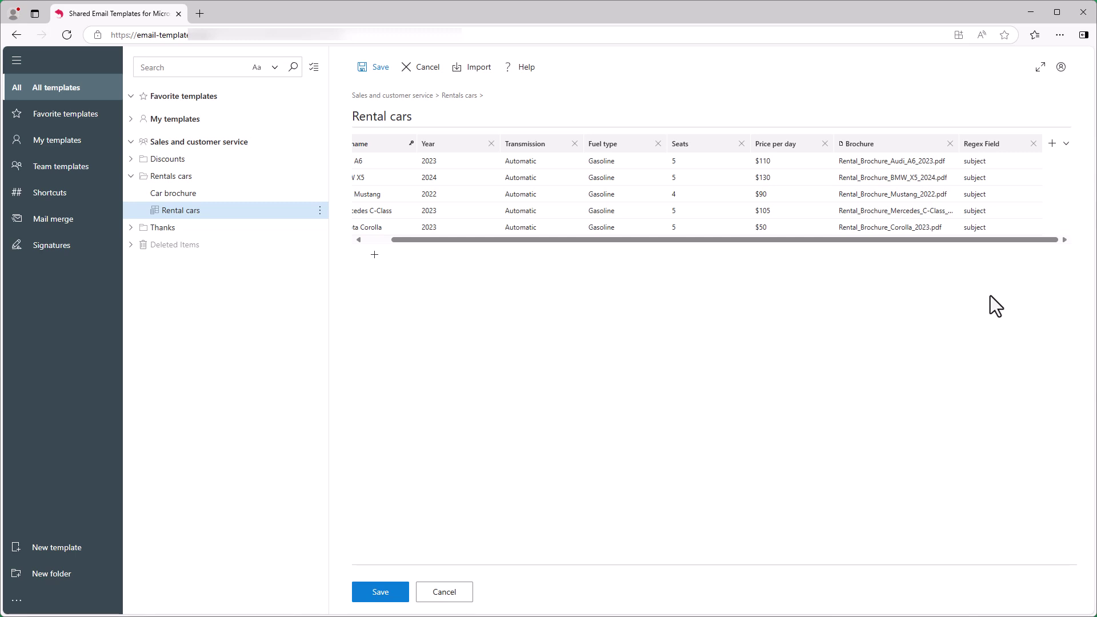
# Add a Regex column and enter /\baudi\b/i for the Audi A6 and /\bbmw\b/i for the BMW X5
pyautogui.click(1066, 147)
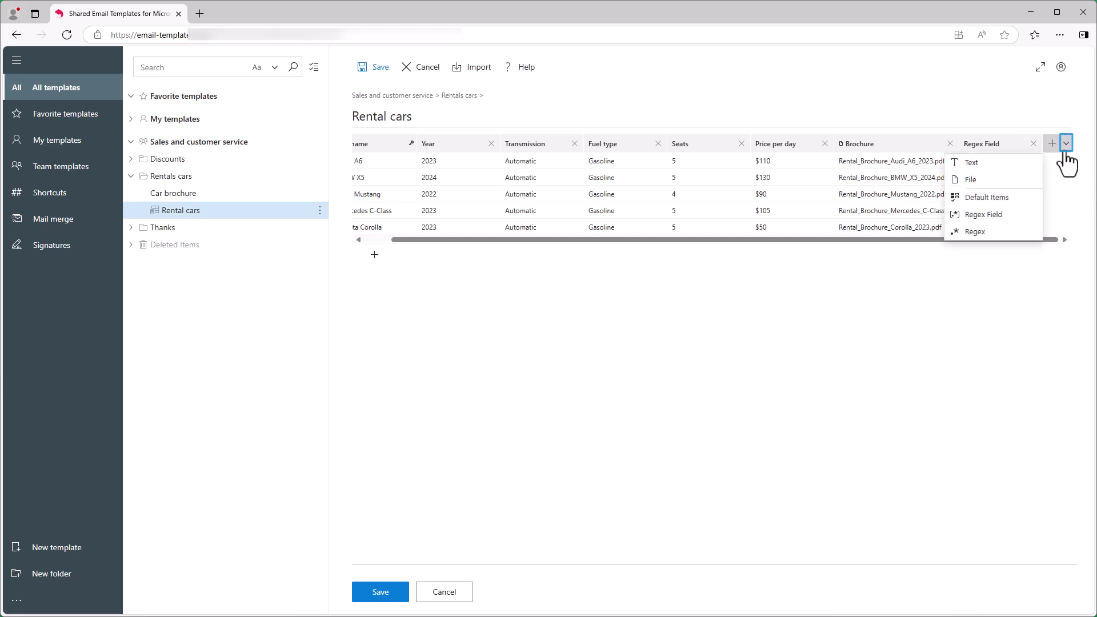
pyautogui.click(1021, 234)
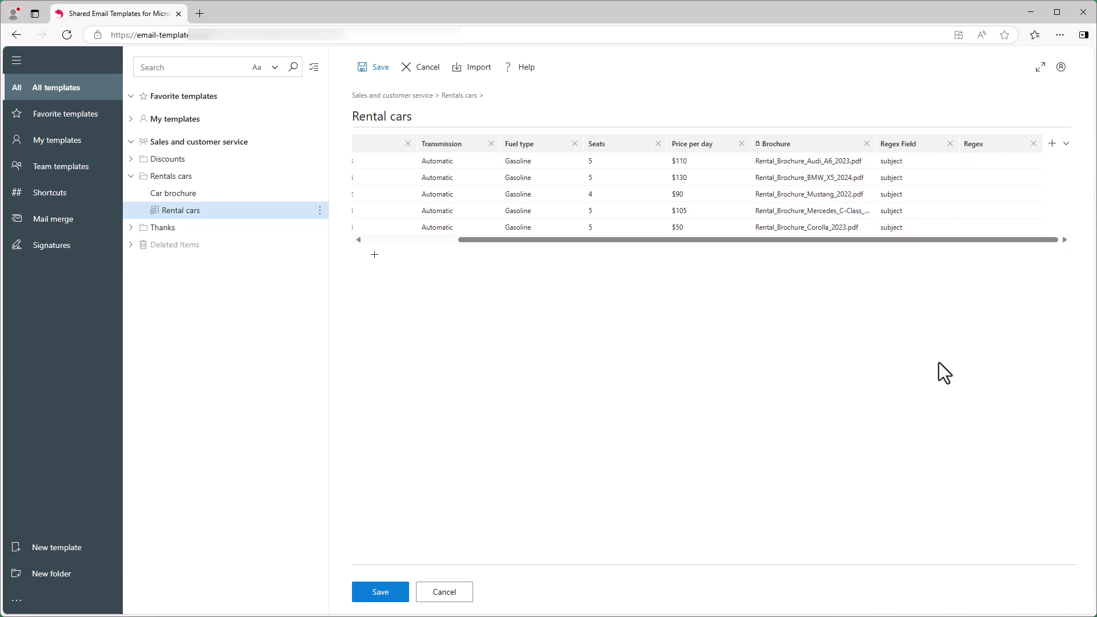
pyautogui.click(977, 162)
pyautogui.write('/\\baudi\\b/i')
pyautogui.click(1076, 400)
pyautogui.click(1003, 181)
pyautogui.write('/\\bbmw\\b/i')
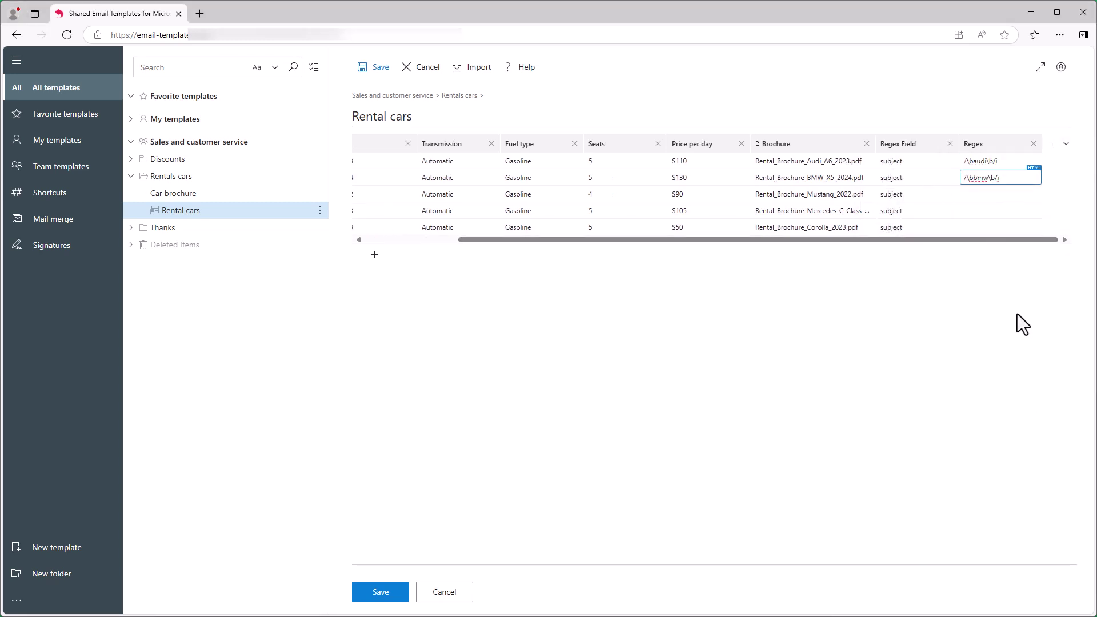
pyautogui.click(1023, 325)
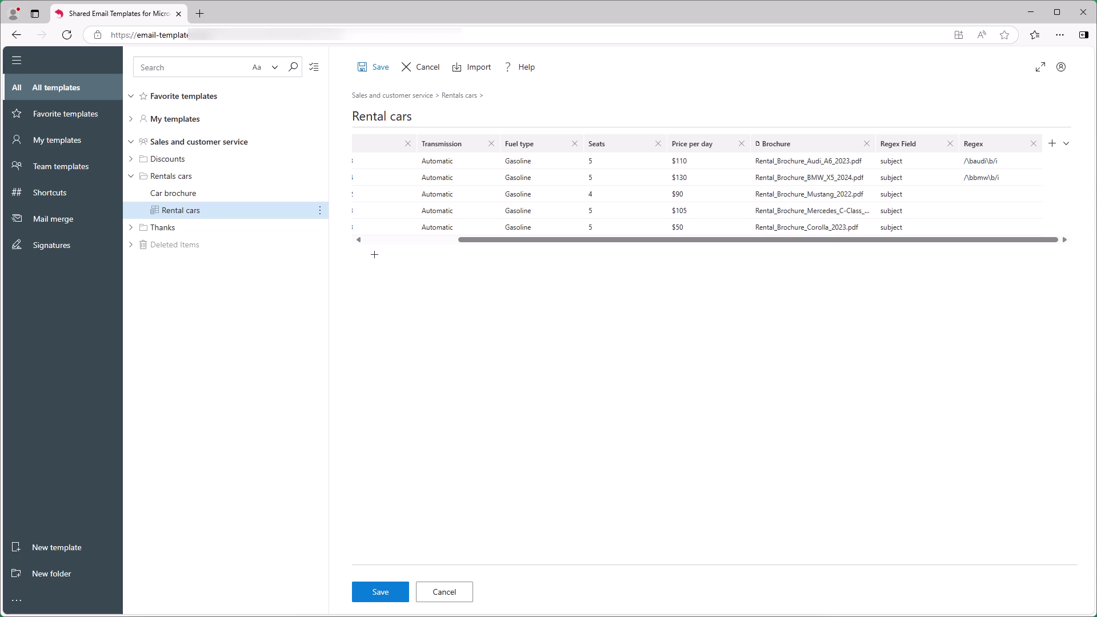
# Enter the Regex values /\bford\b/i, /\bmercedes\b/i and /\btoyota\b/i for the Ford Mustang, Mercedes C-Class and Toyota Corolla, and save the dataset
pyautogui.click(988, 199)
pyautogui.write('/\\bford\\b/i')
pyautogui.click(1002, 210)
pyautogui.write('/\\bmercedes\\b/i')
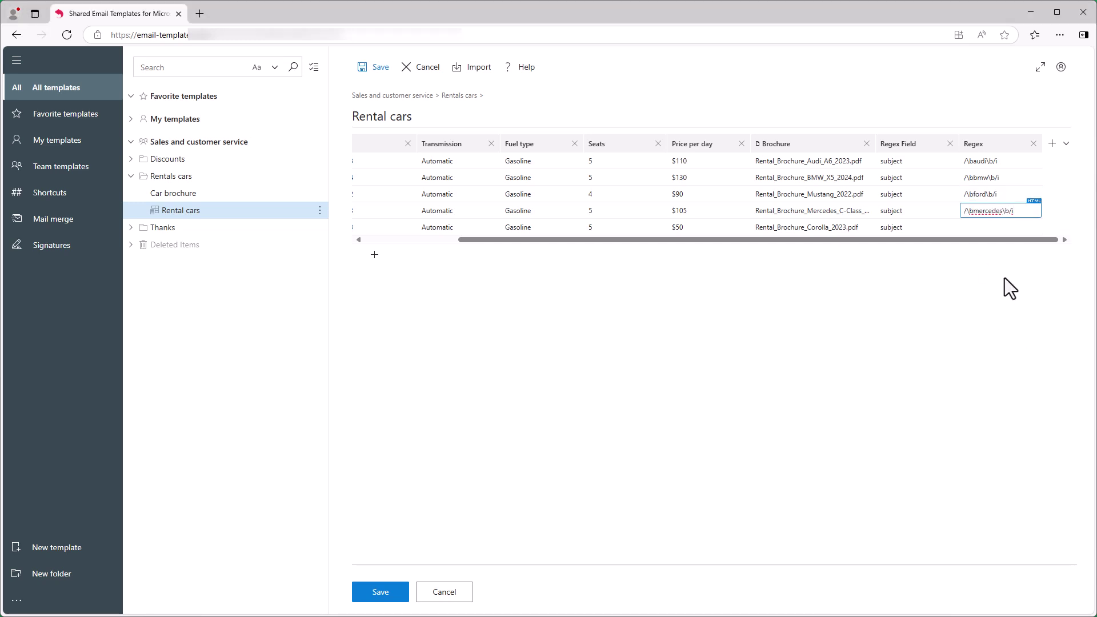
pyautogui.press('Down')
pyautogui.write('/\\btoyota\\b/i')
pyautogui.click(392, 593)
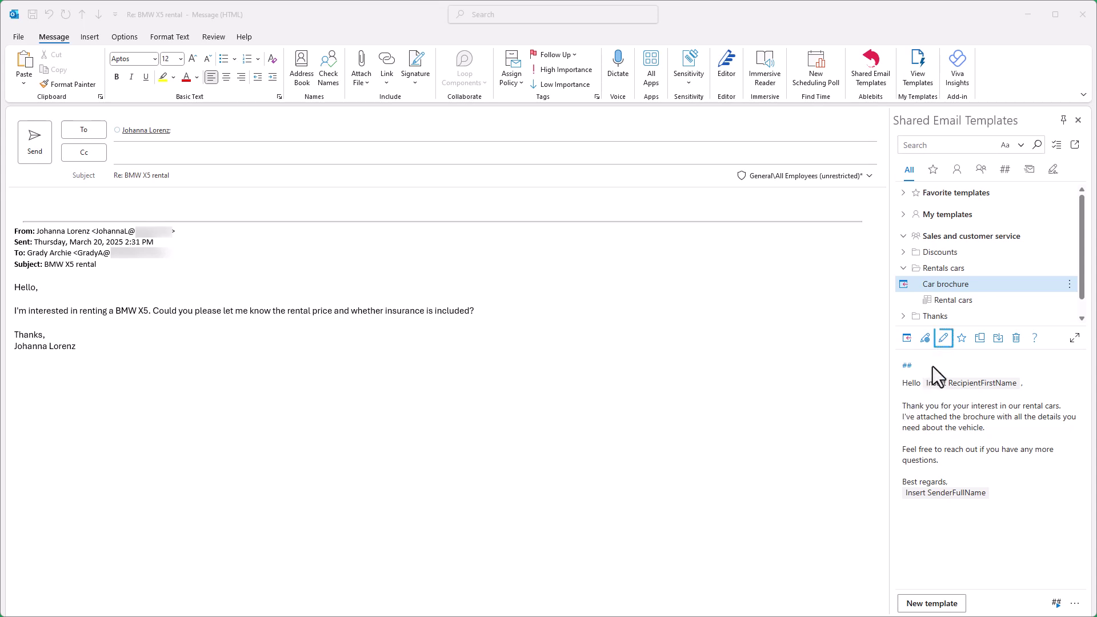
# Open the Car brochure template for editing and choose the Attach from dataset macro for a new line below the sender's name
pyautogui.click(943, 338)
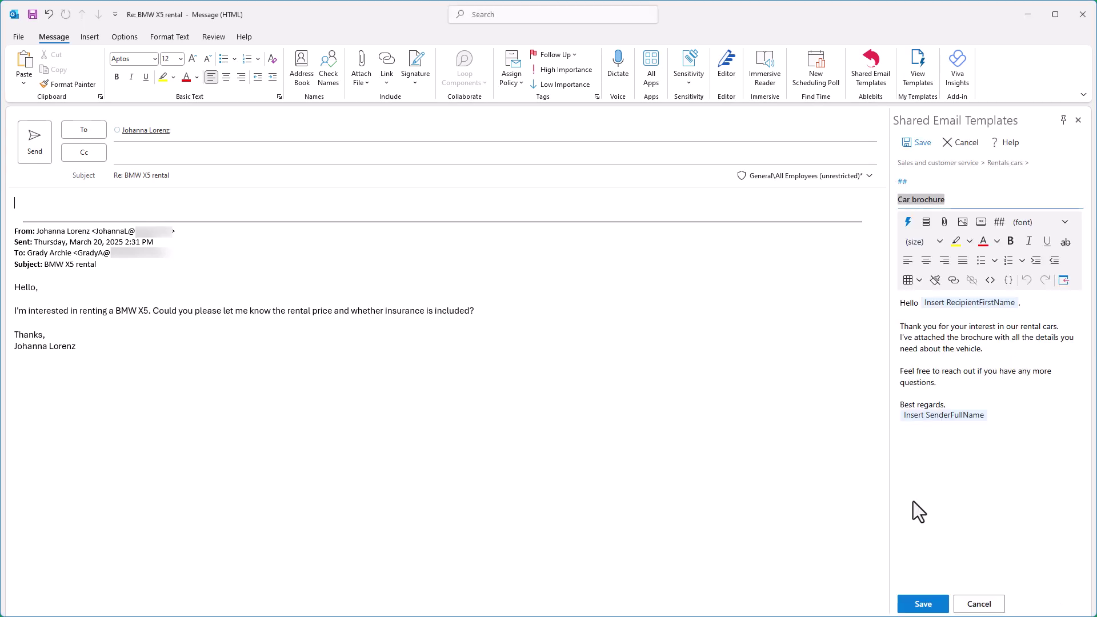
pyautogui.click(903, 444)
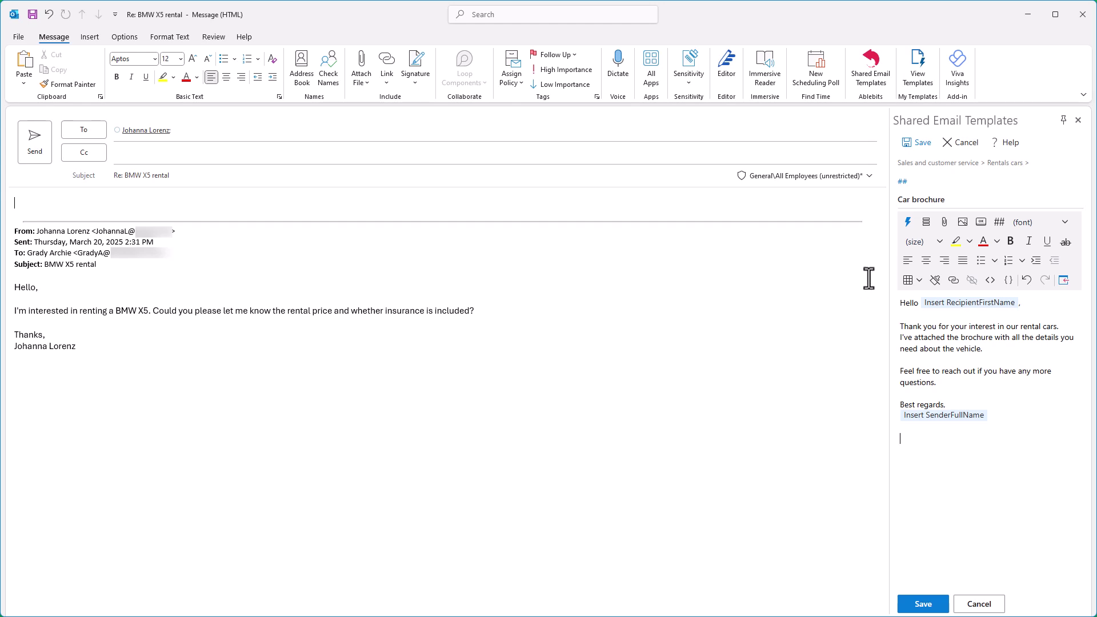
pyautogui.click(908, 222)
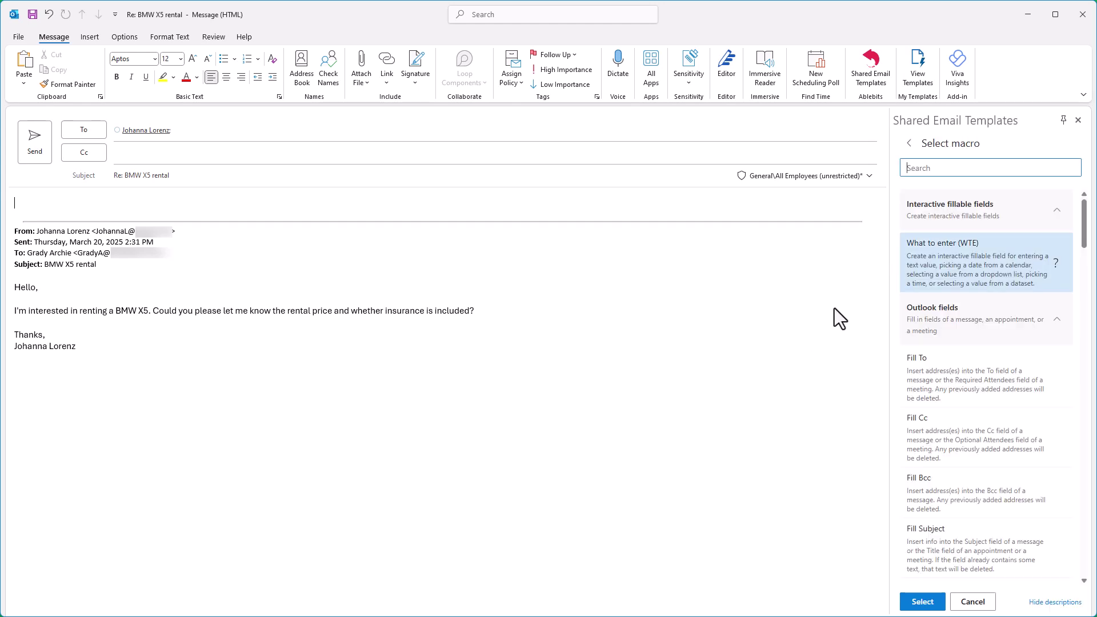
pyautogui.write('attach')
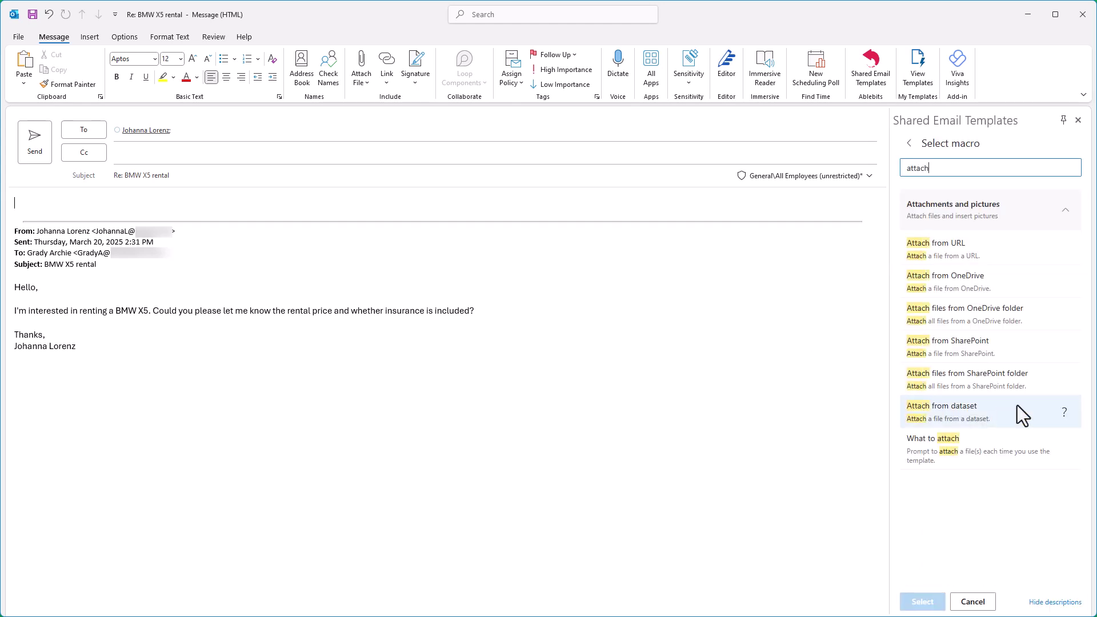
pyautogui.doubleClick(1017, 406)
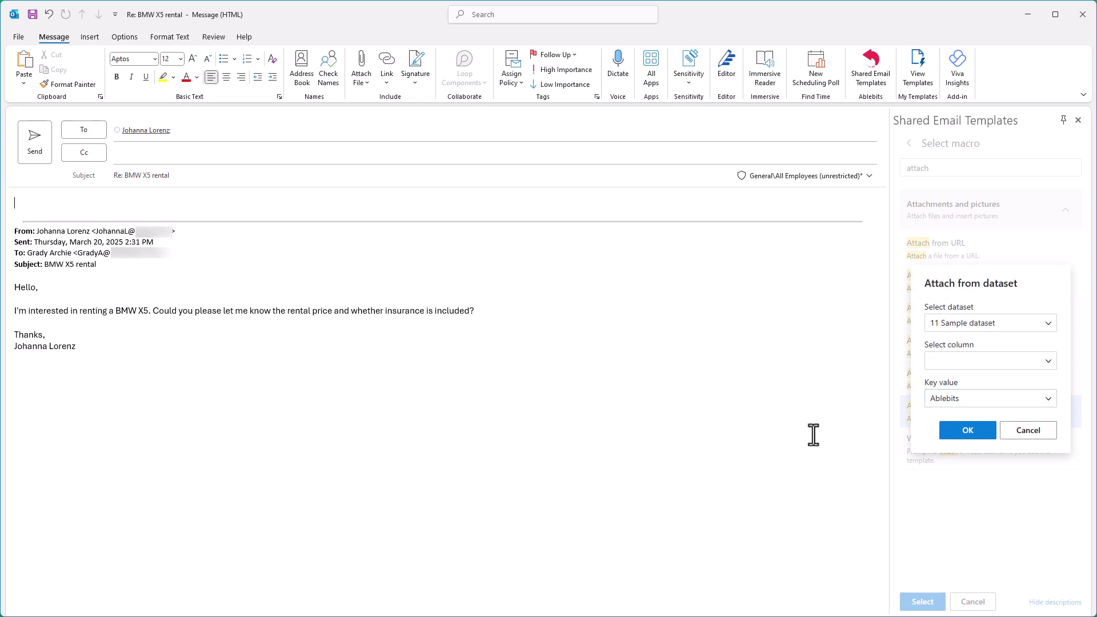
# Point the attachment macro to the Brochure column of the Rental cars dataset, insert it and save the template
pyautogui.click(1044, 324)
pyautogui.click(1019, 389)
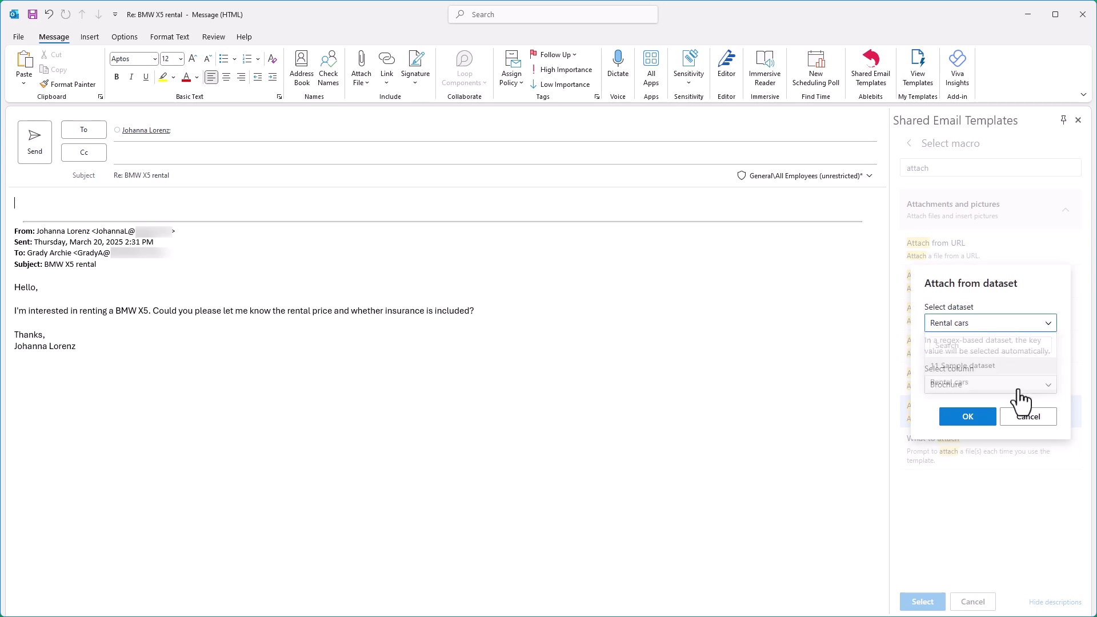
pyautogui.click(1048, 386)
pyautogui.click(1048, 387)
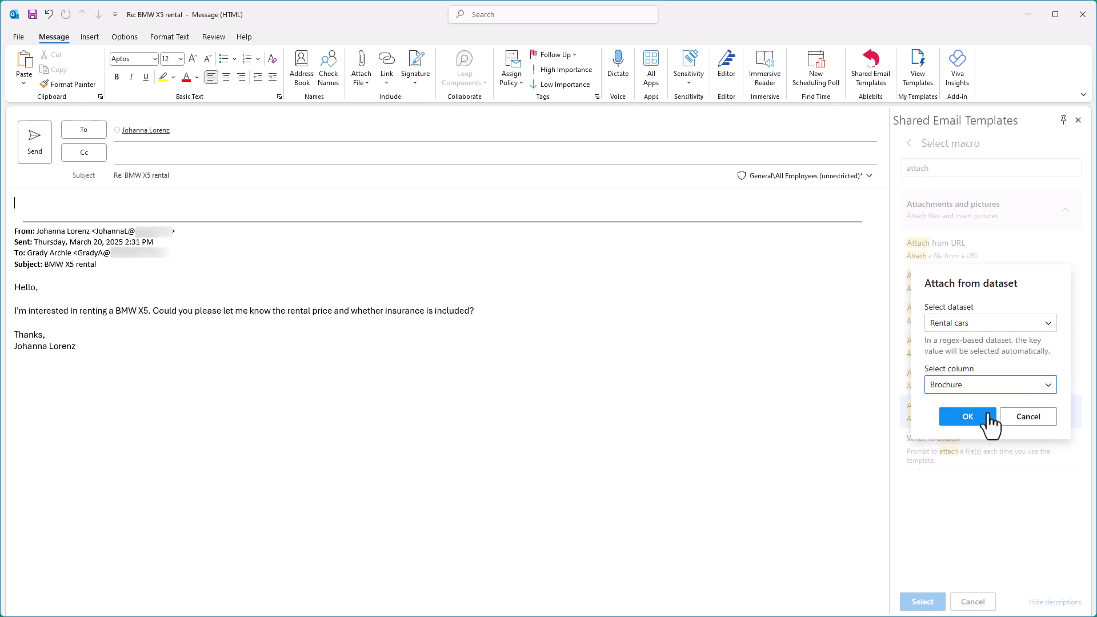
pyautogui.click(967, 416)
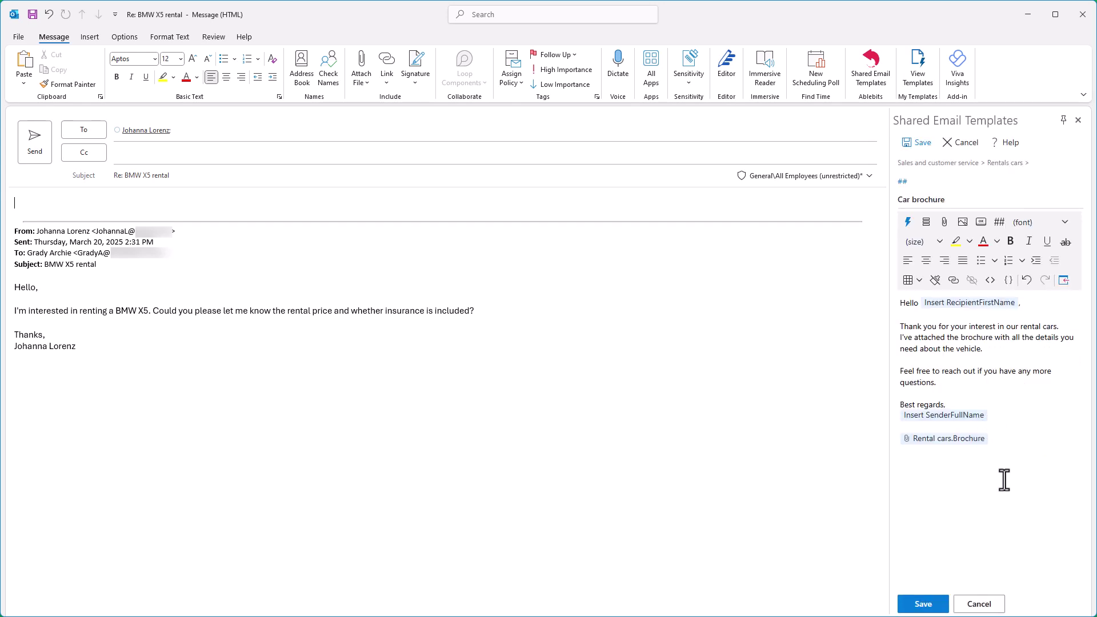
pyautogui.click(938, 605)
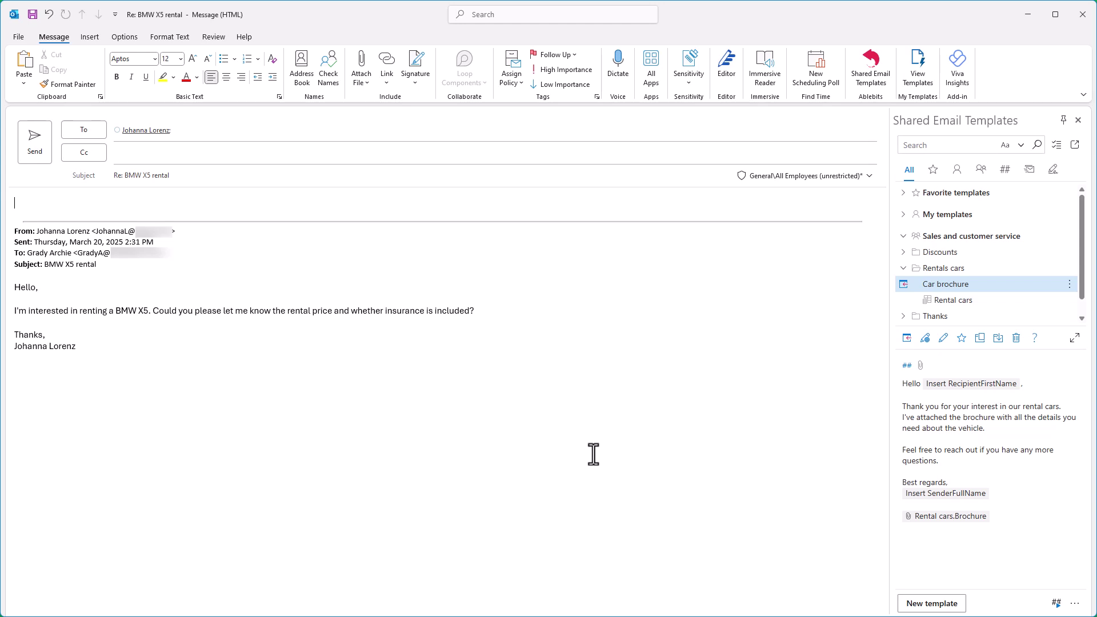
# Insert the Car brochure template into the BMW X5 reply and into the Toyota Corolla reply
pyautogui.click(904, 284)
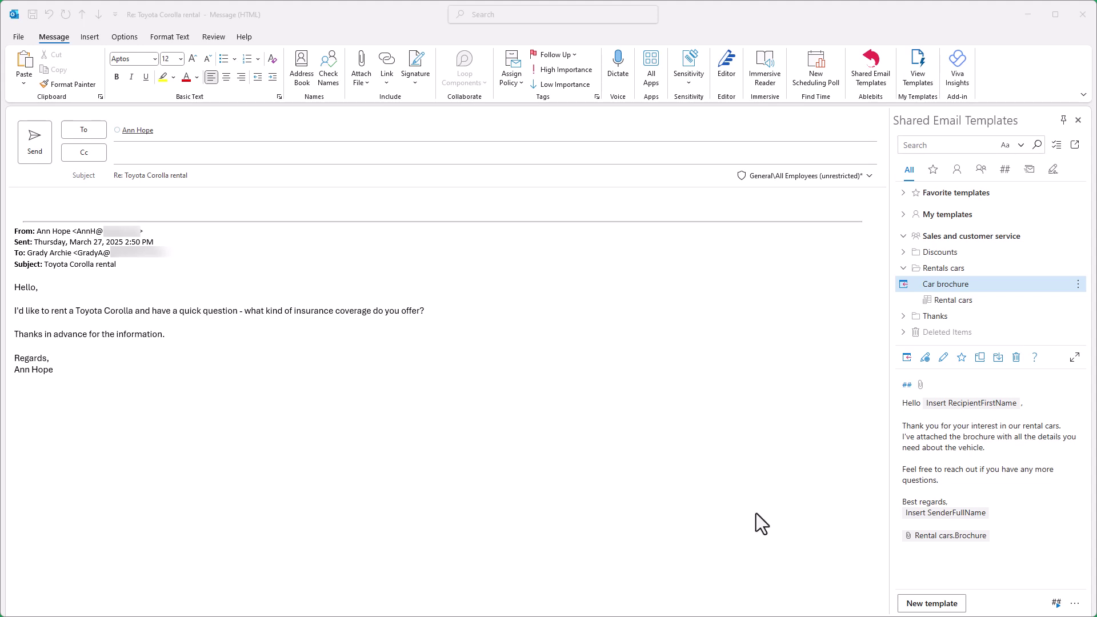
pyautogui.click(904, 284)
# In the Car brochure template, delete the Rental cars.Brochure attachment macro and the words "the brochure" after "I've attached"
pyautogui.click(944, 358)
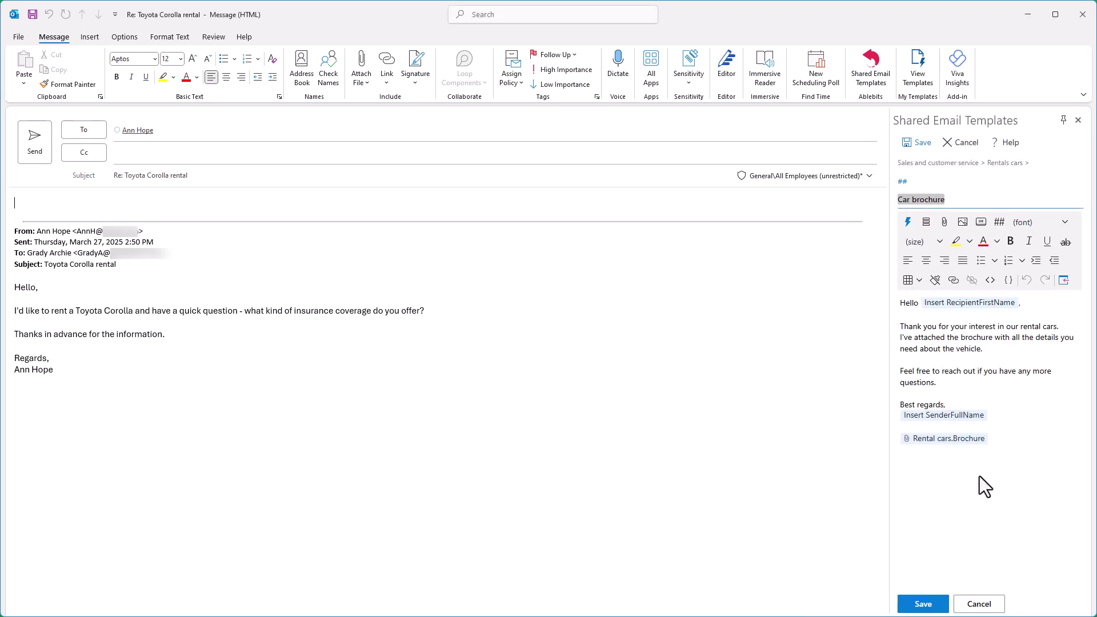
pyautogui.click(997, 443)
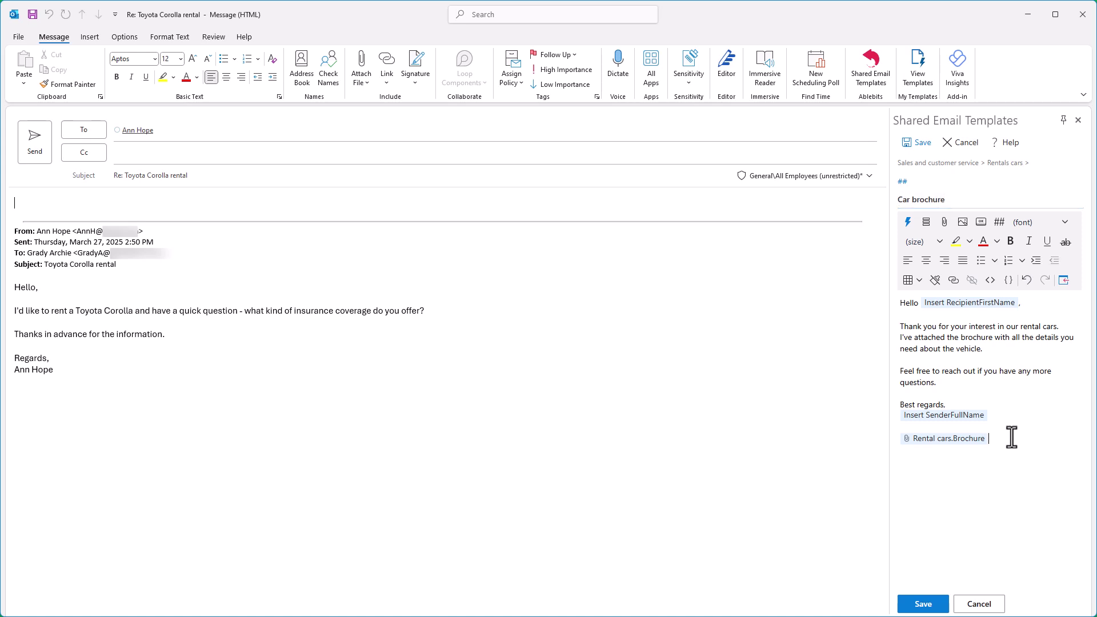
pyautogui.press('BackSpace')
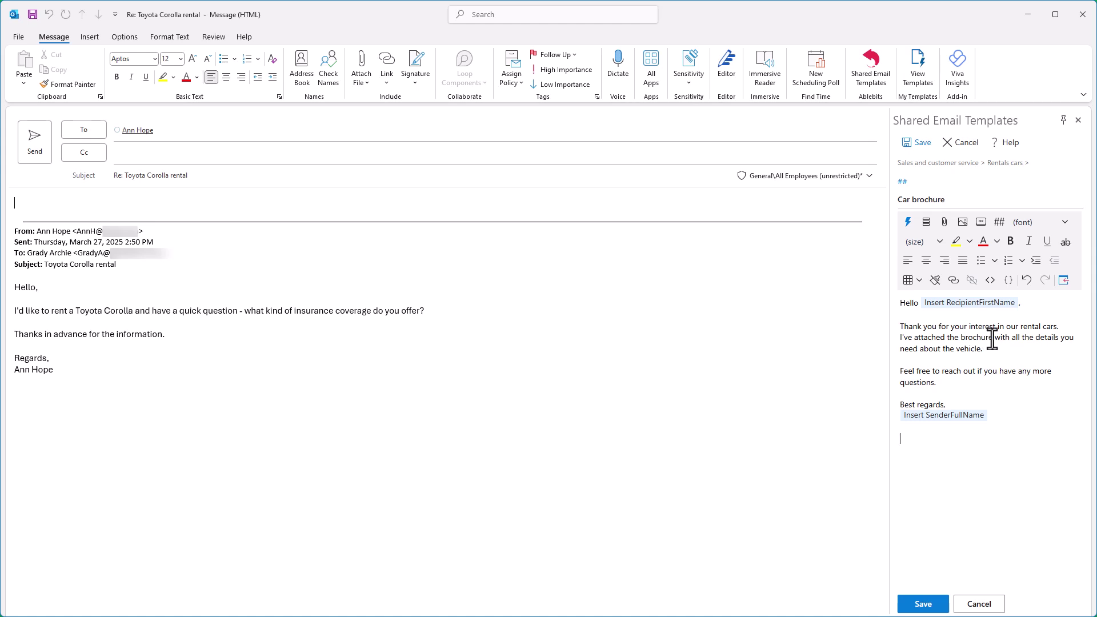
pyautogui.moveTo(994, 338); pyautogui.dragTo(945, 339)
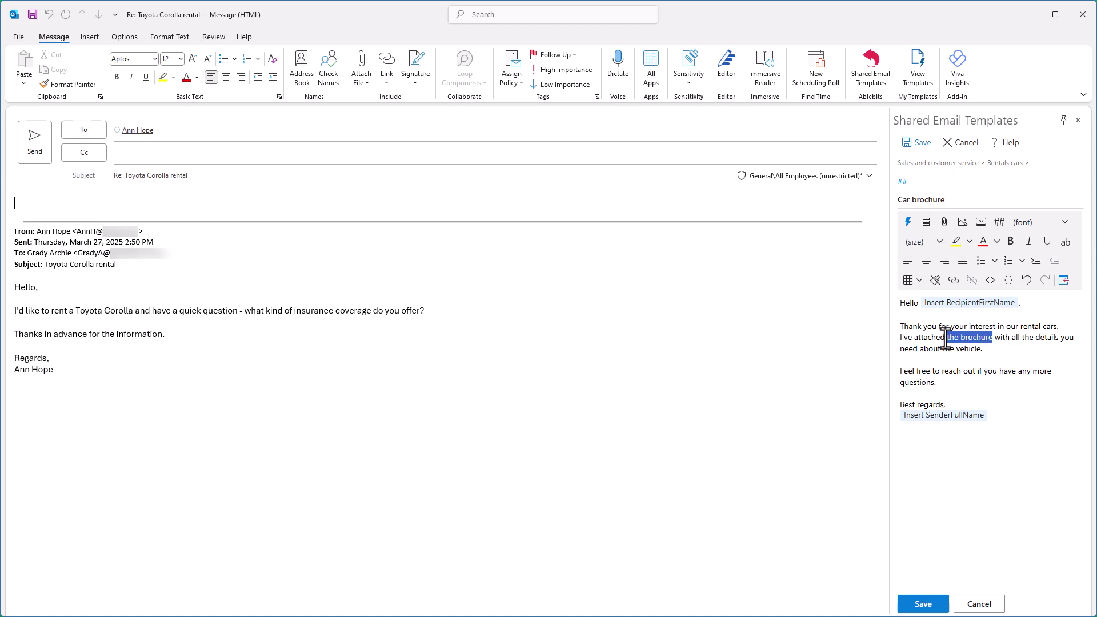
pyautogui.press('BackSpace')
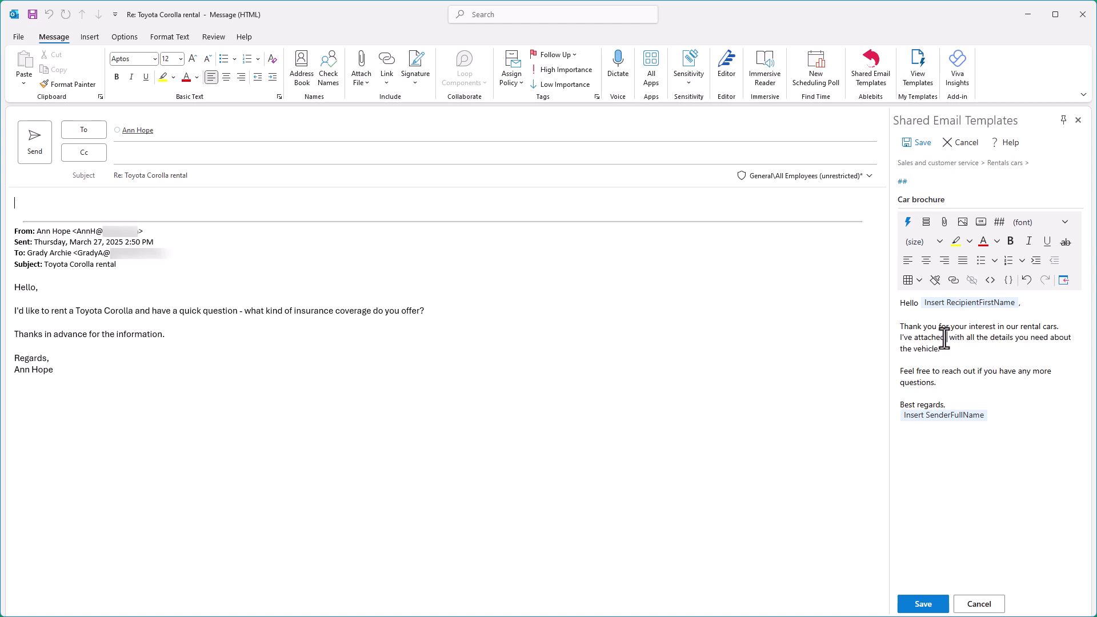
# Insert a dataset value macro after "I've attached", using the Brochure column of Rental cars with Attach file enabled, and save the template
pyautogui.click(908, 228)
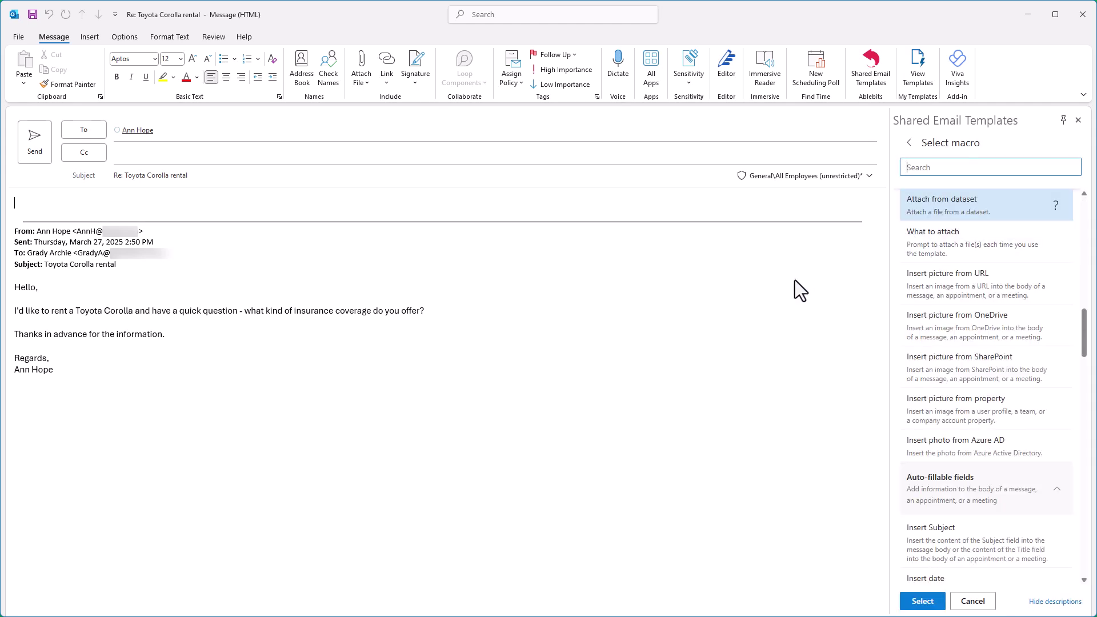
pyautogui.write('insert dataset')
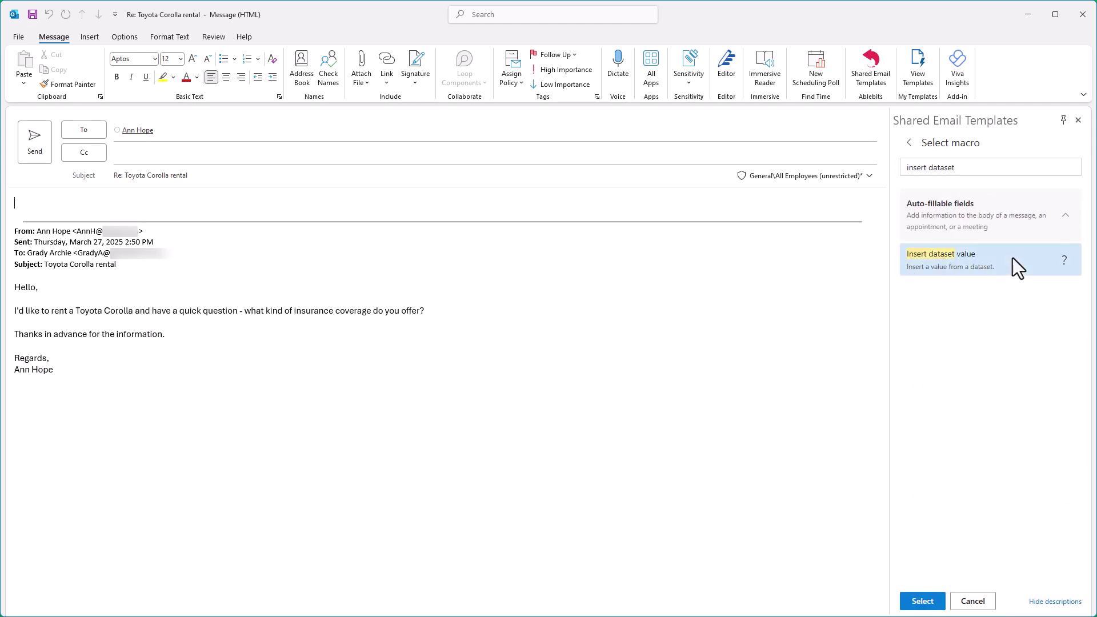
pyautogui.doubleClick(1013, 258)
pyautogui.click(1036, 336)
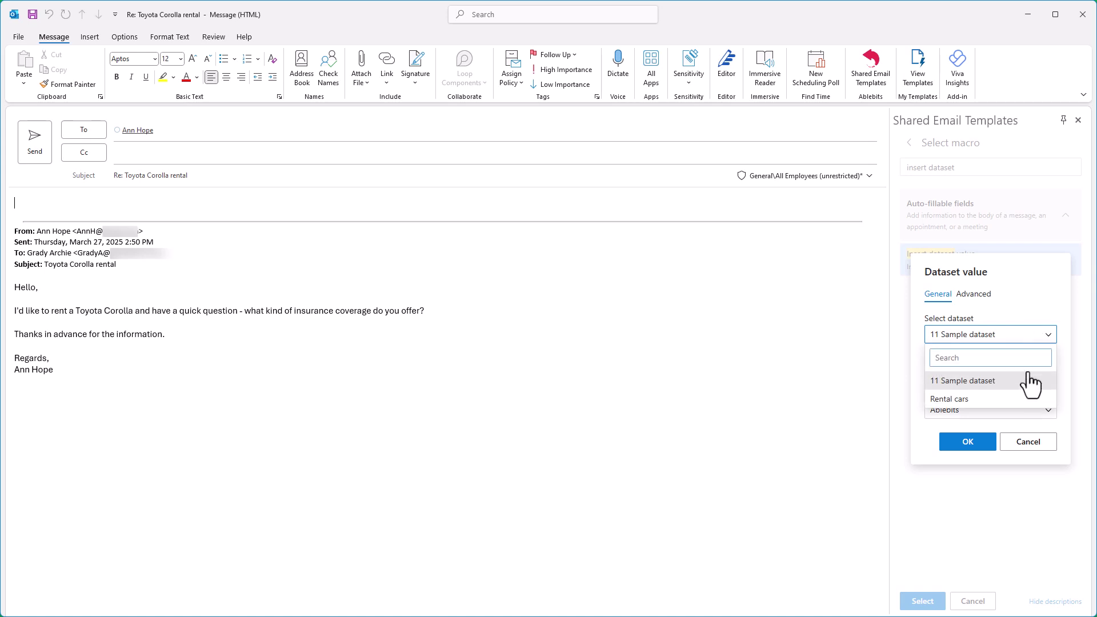
pyautogui.click(1020, 399)
pyautogui.click(1043, 399)
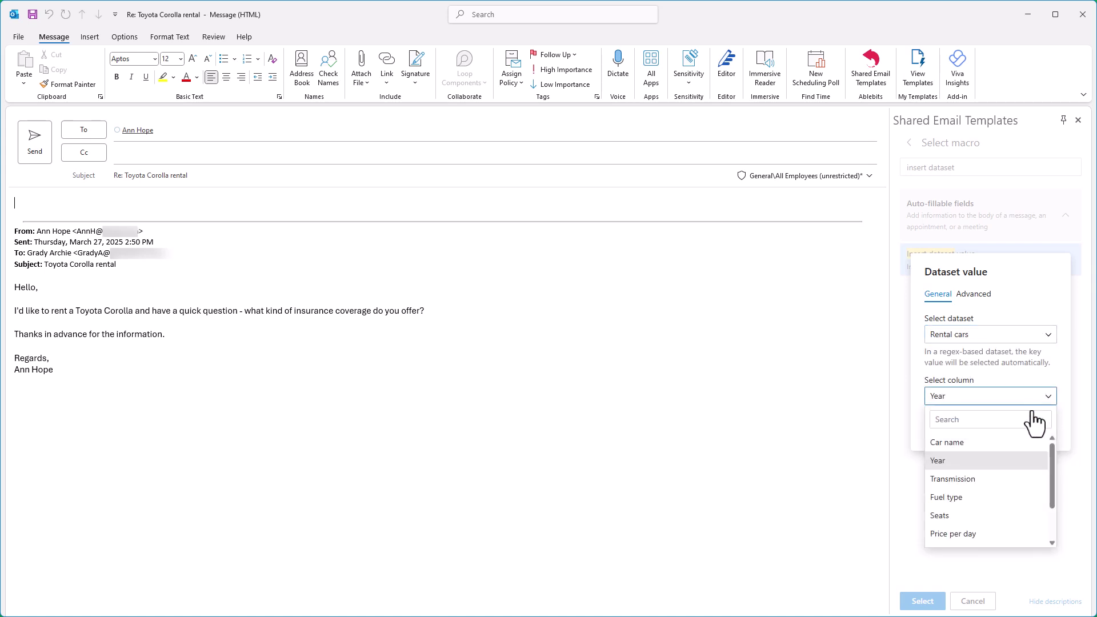
pyautogui.scroll(-2, 1020, 515)
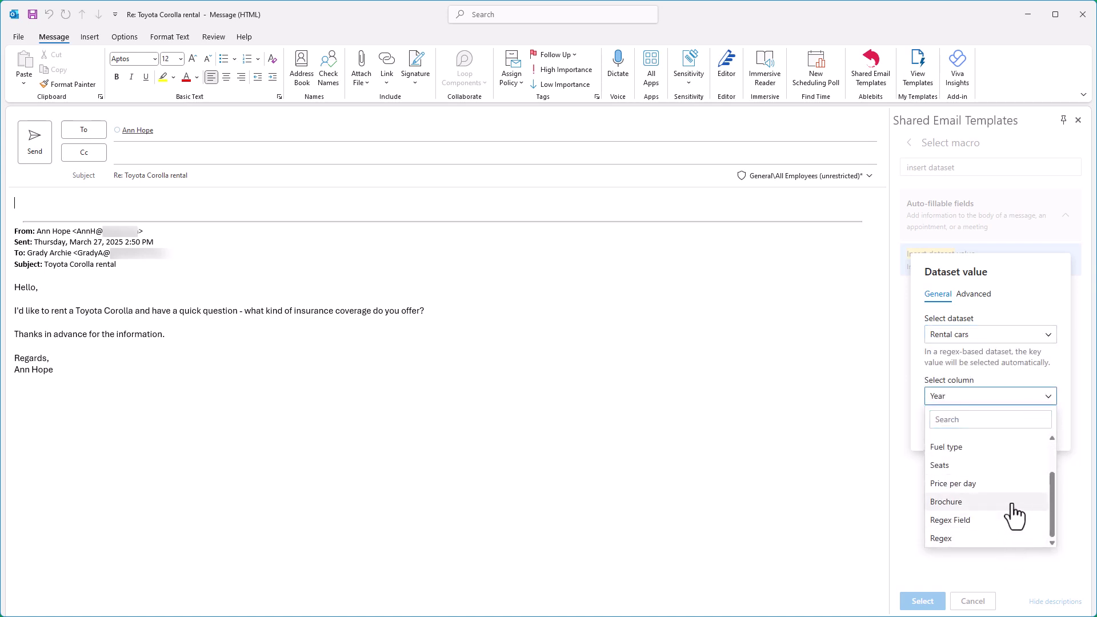
pyautogui.click(971, 502)
pyautogui.click(929, 425)
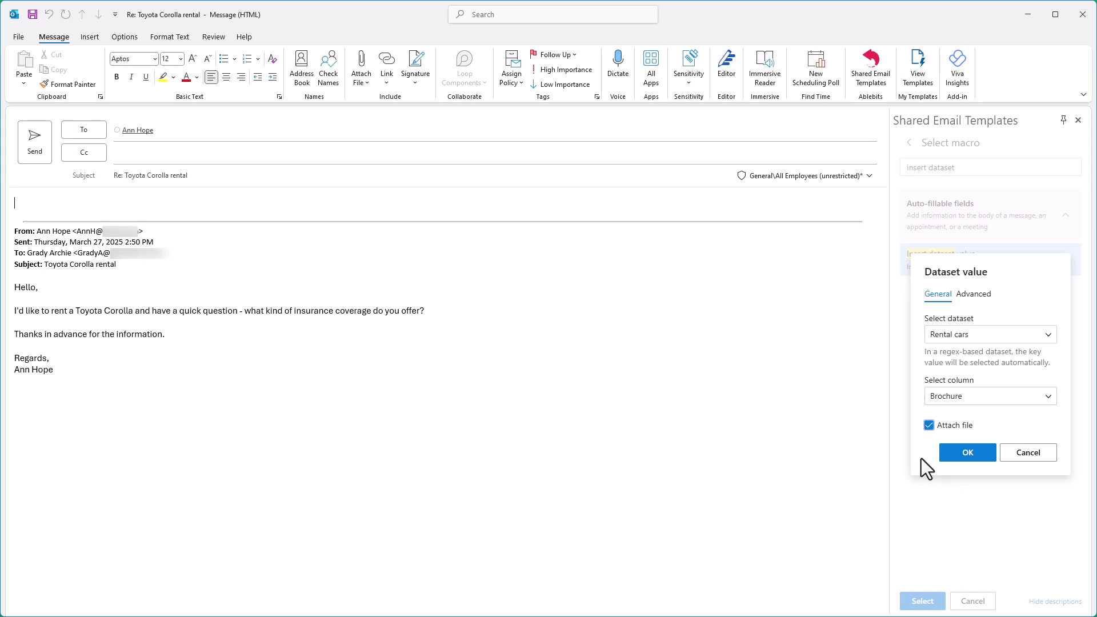
pyautogui.click(983, 458)
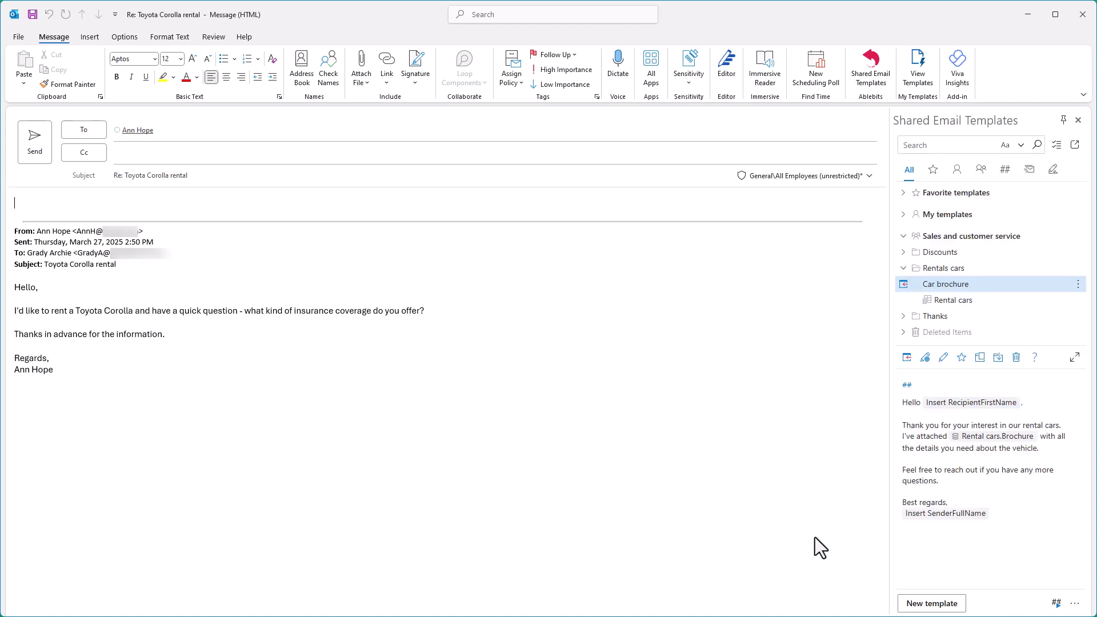
# Insert the updated Car brochure template into the Toyota Corolla reply
pyautogui.click(903, 284)
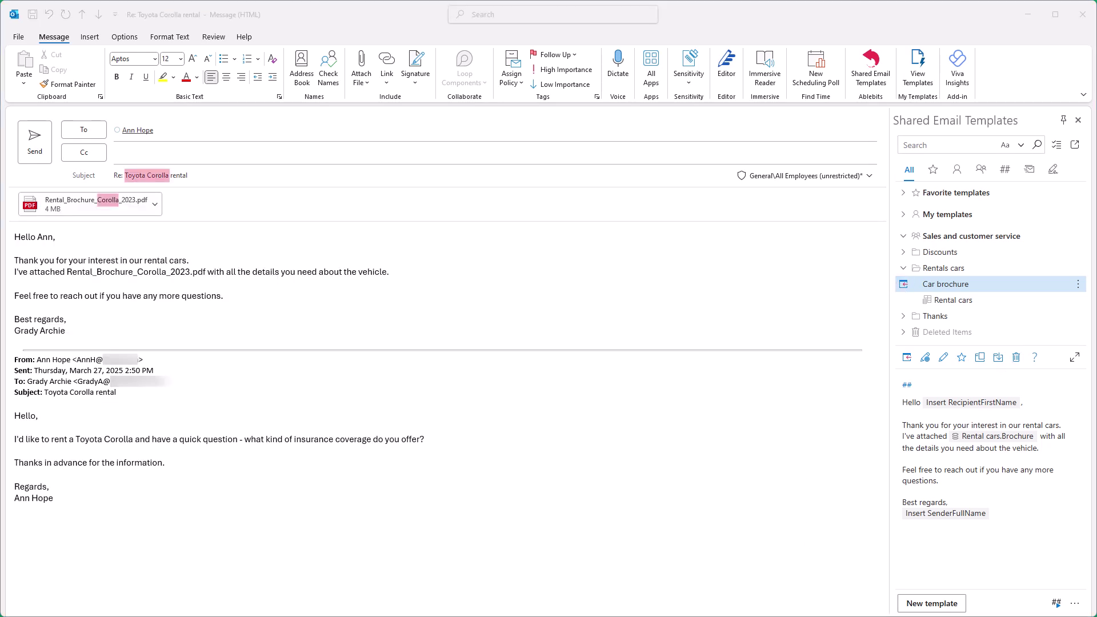